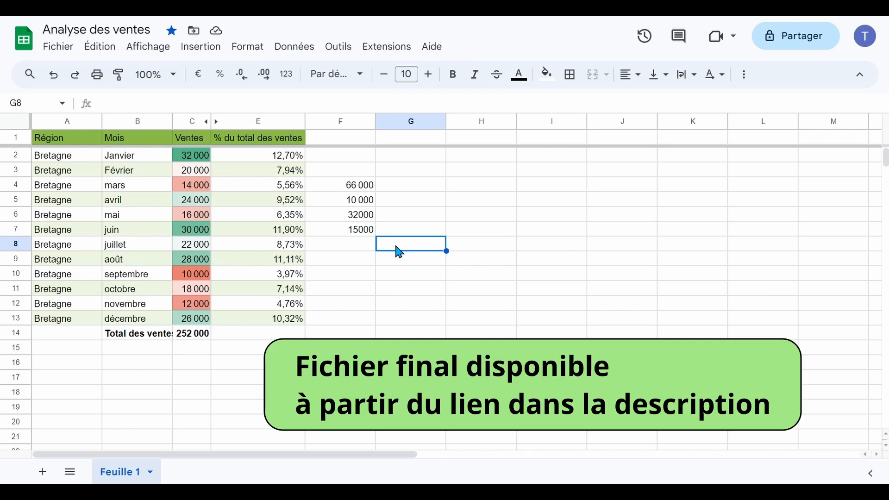
Enter the month "juillet" in cell G8 as the lookup value.
double_click(399, 252)
type("juill")
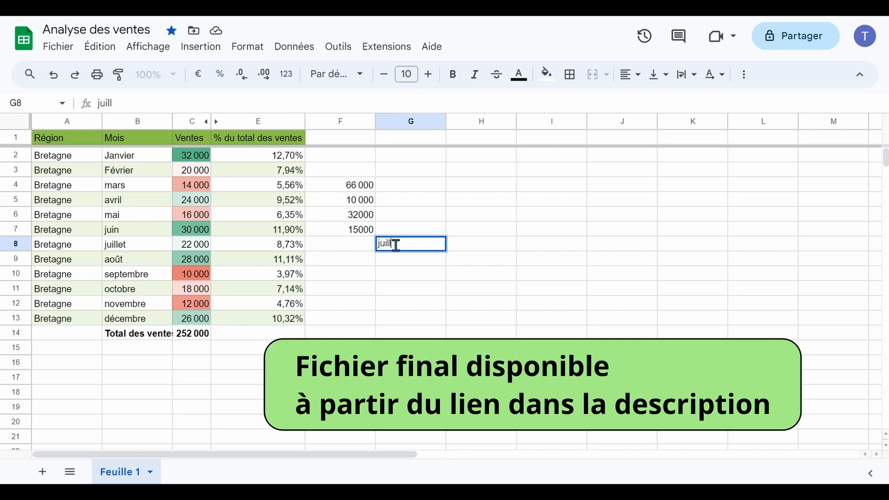
type("et")
key("Return")
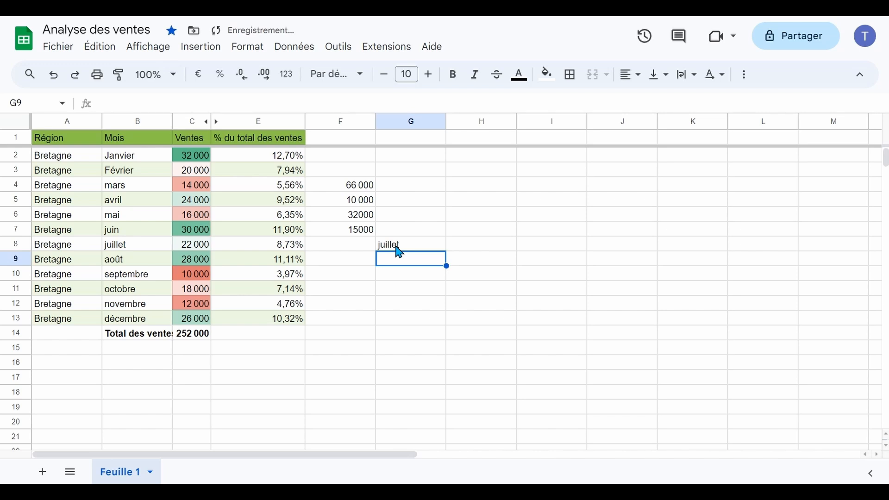
Begin a RECHERCHEV formula in cell H8 with G8 as the search key.
left_click(399, 253)
key("Tab")
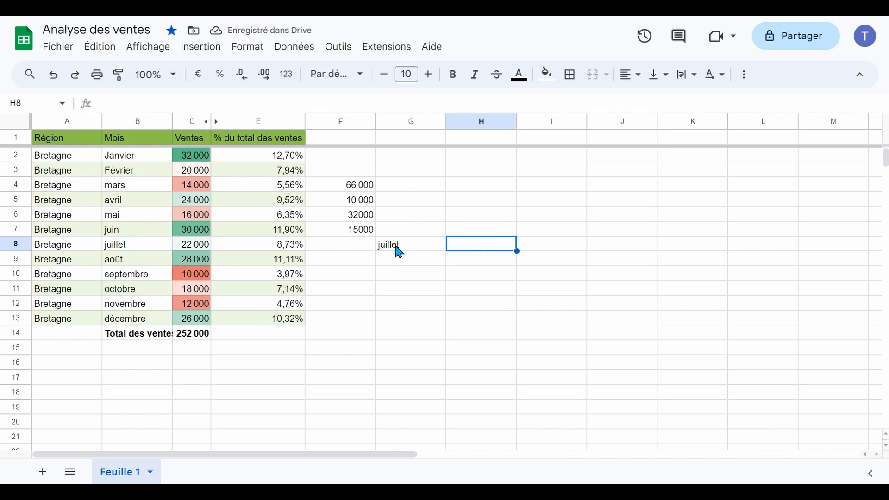
type("=")
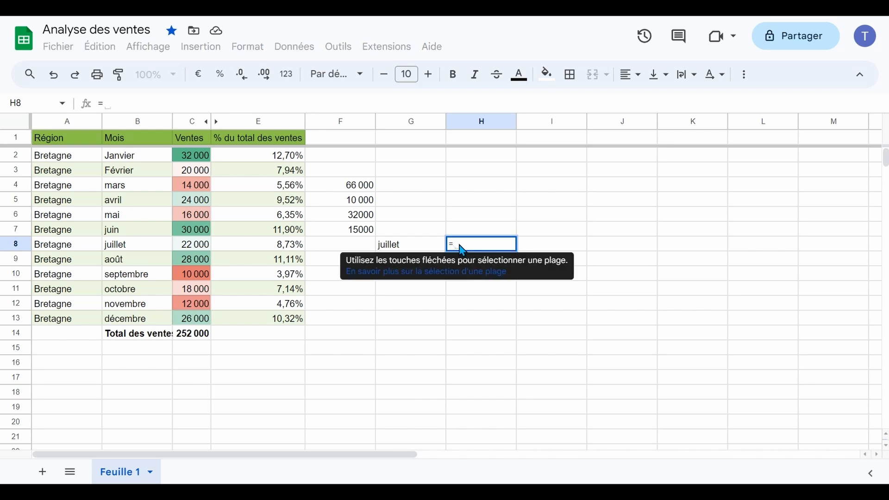
type("recherv")
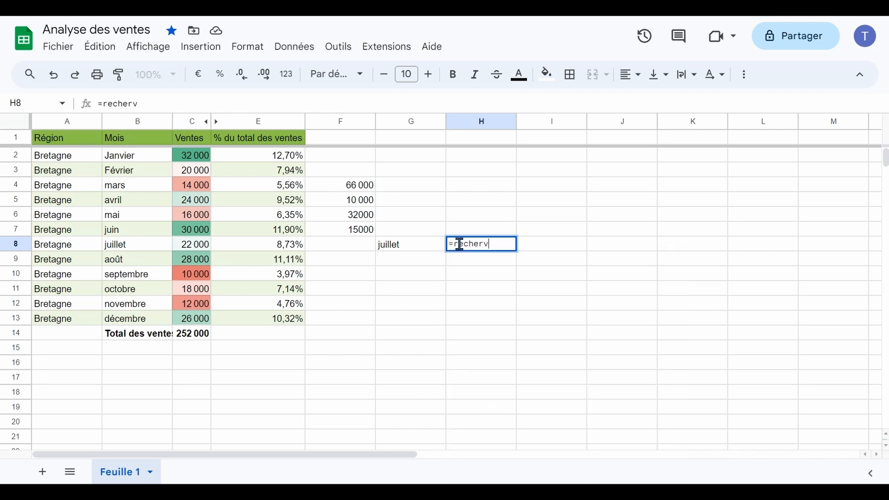
key("BackSpace")
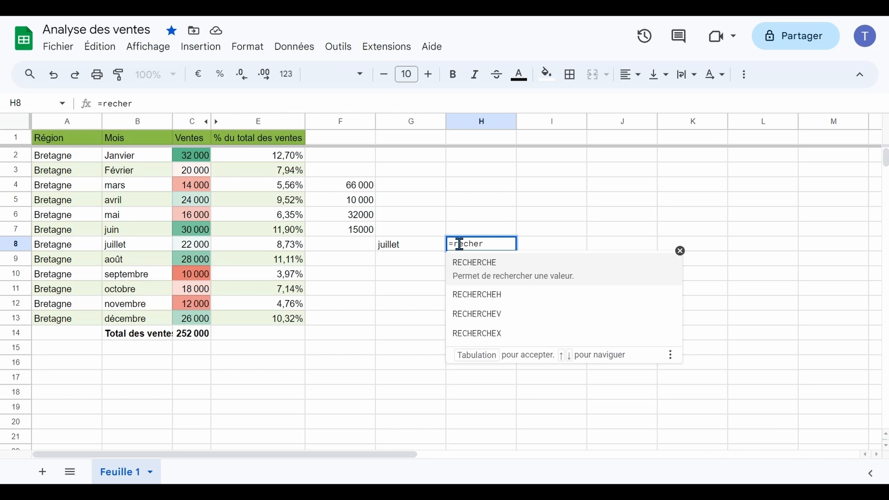
left_click(480, 315)
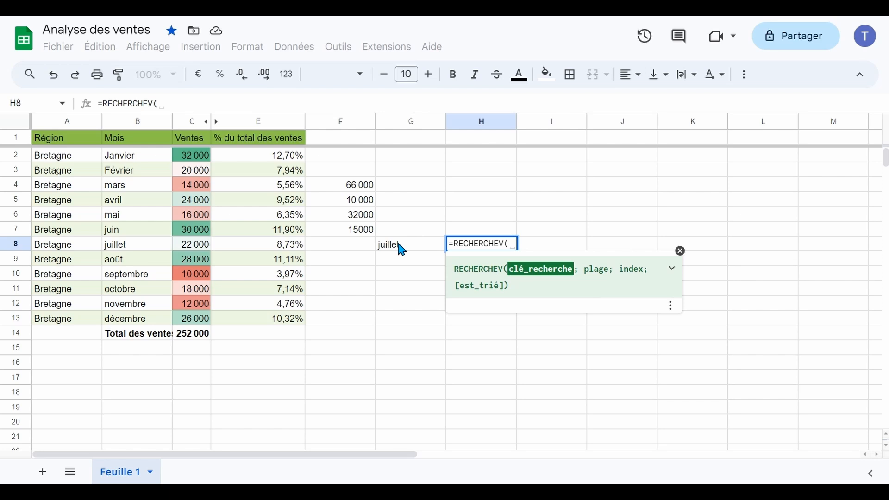
left_click(401, 250)
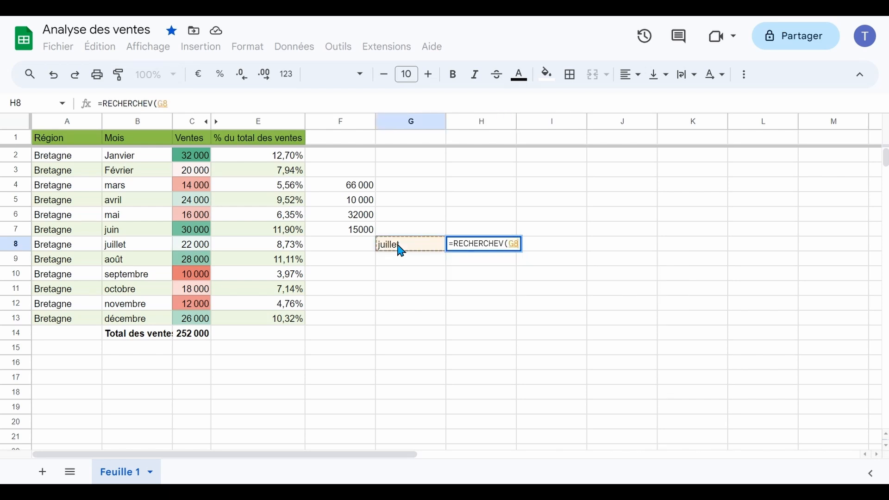
type(";")
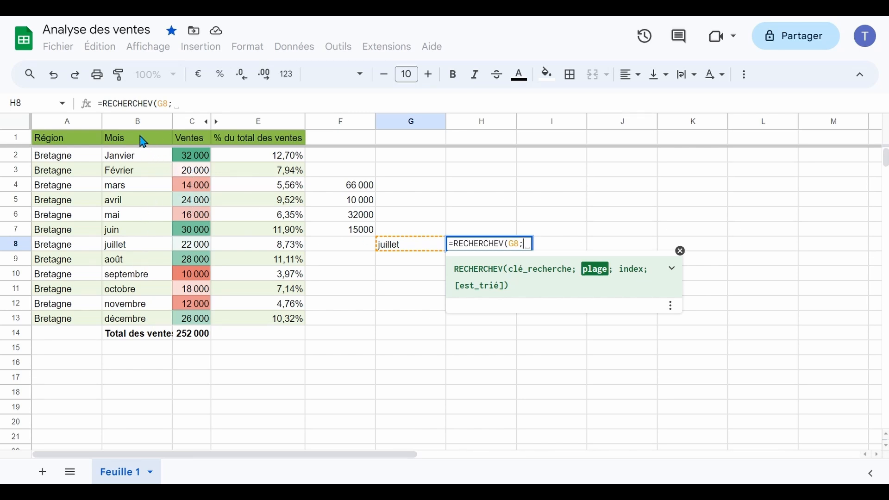
Complete the RECHERCHEV formula with range B1:C13, column index 2 and faux for the sorted argument.
left_click_drag(143, 139, 190, 320)
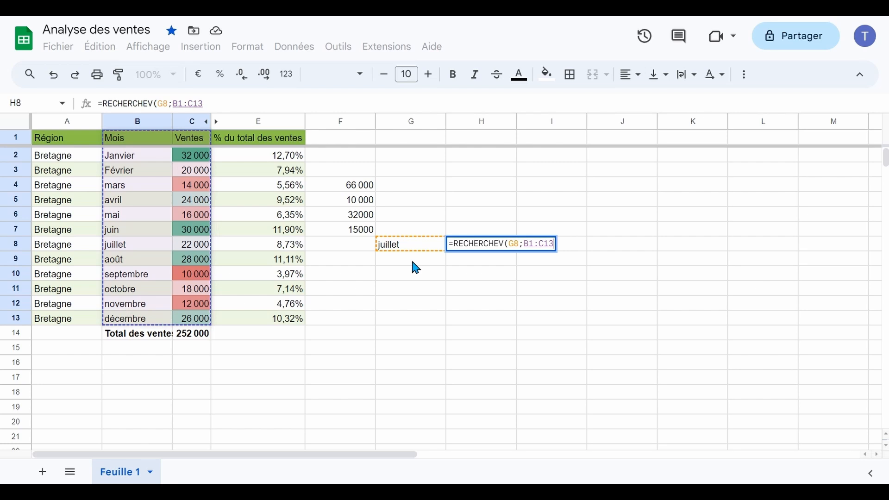
type(";")
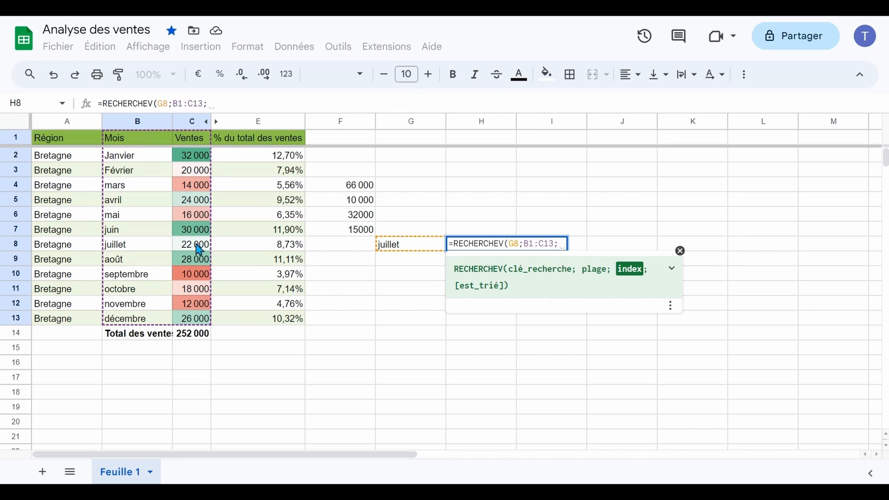
type("2")
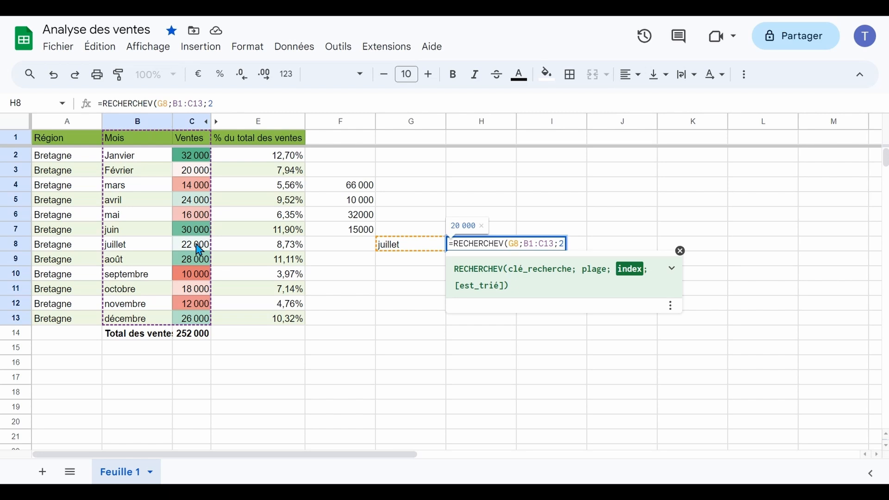
type(";")
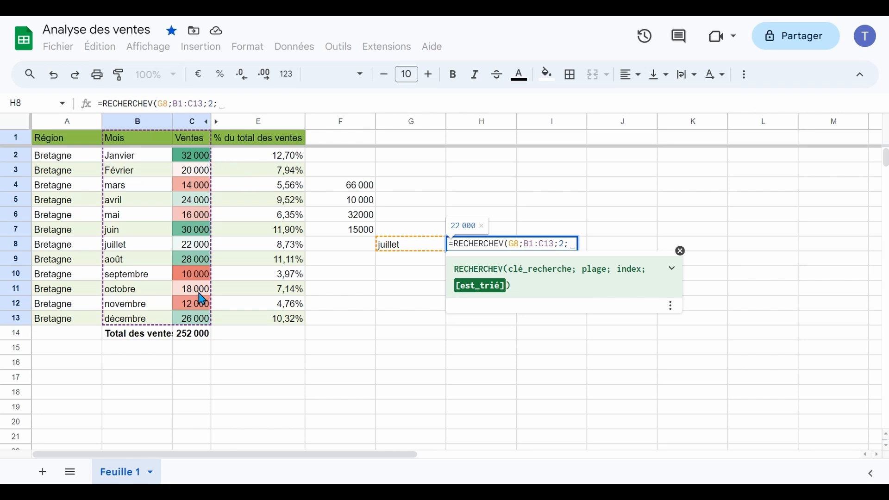
type("fa")
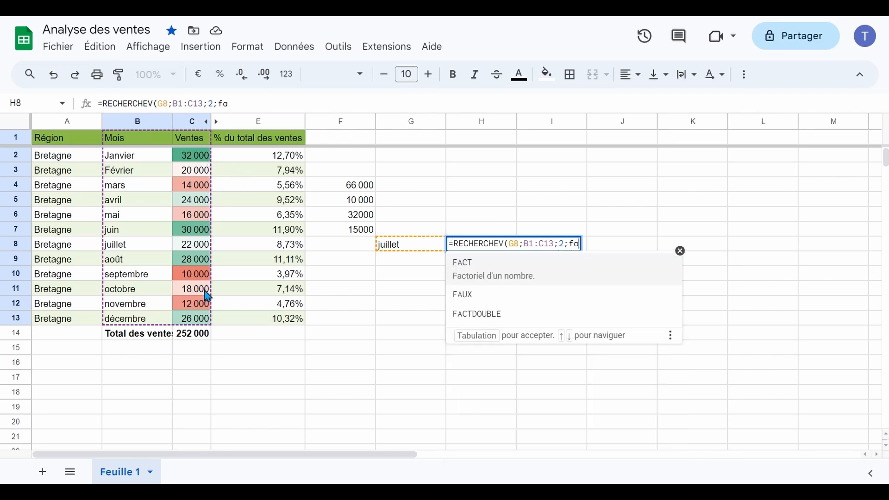
type("ux")
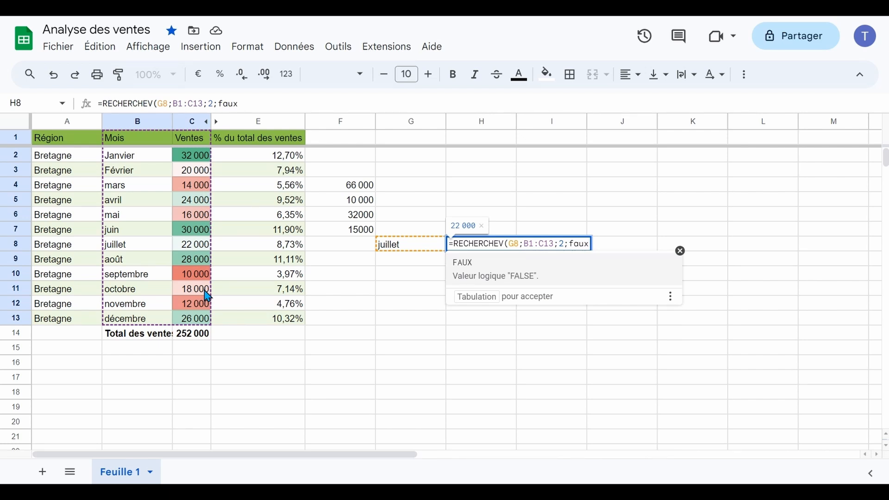
type(")")
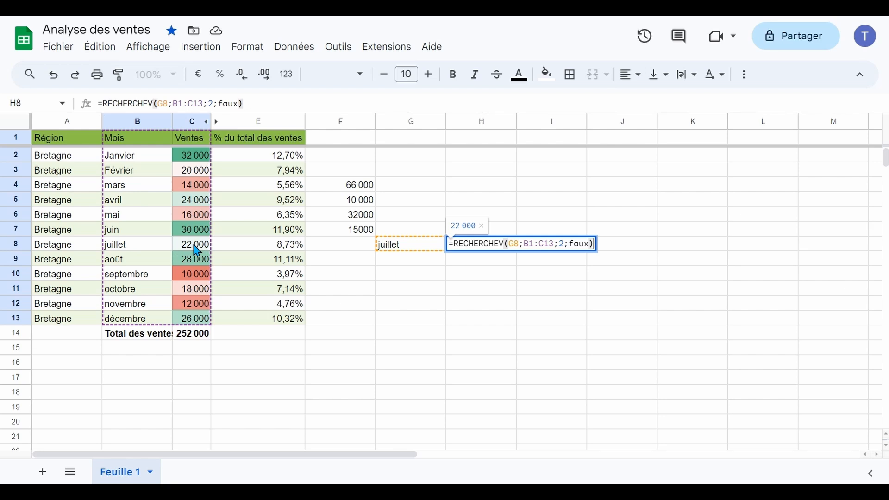
key("Return")
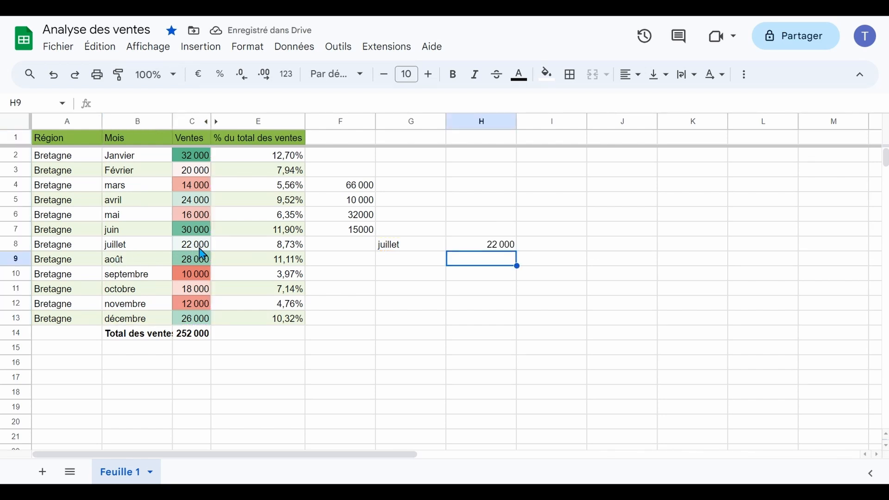
Replace the lookup month in G8 with "mars" and check the formula cell H8.
left_click(422, 252)
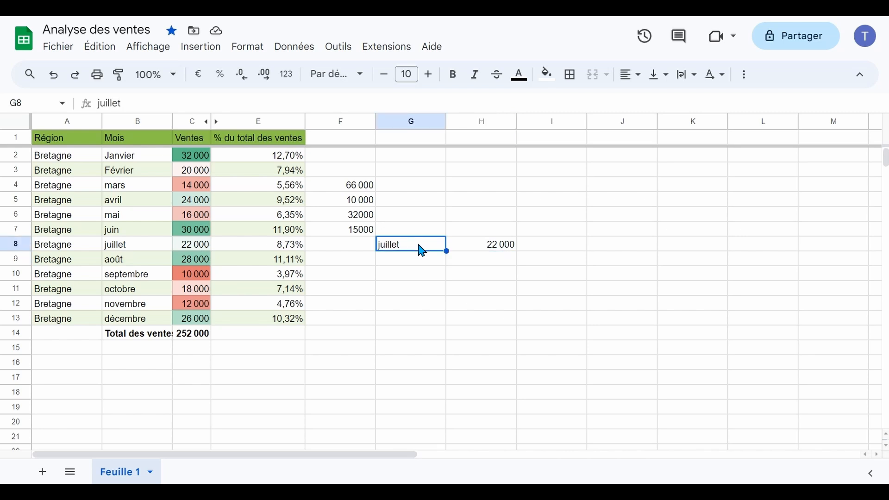
type("mars")
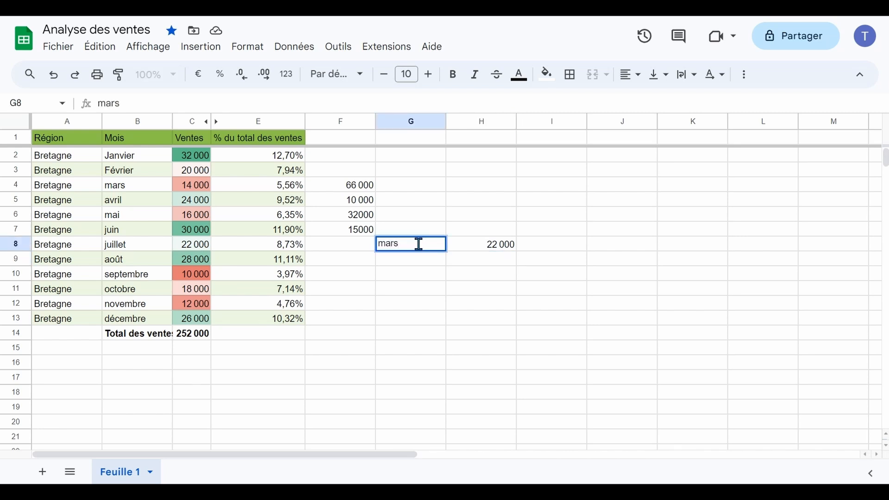
key("Return")
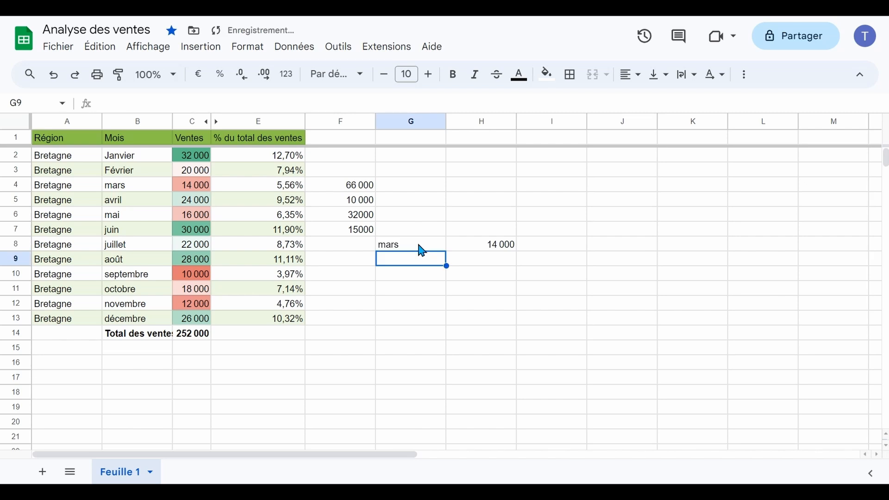
left_click(475, 249)
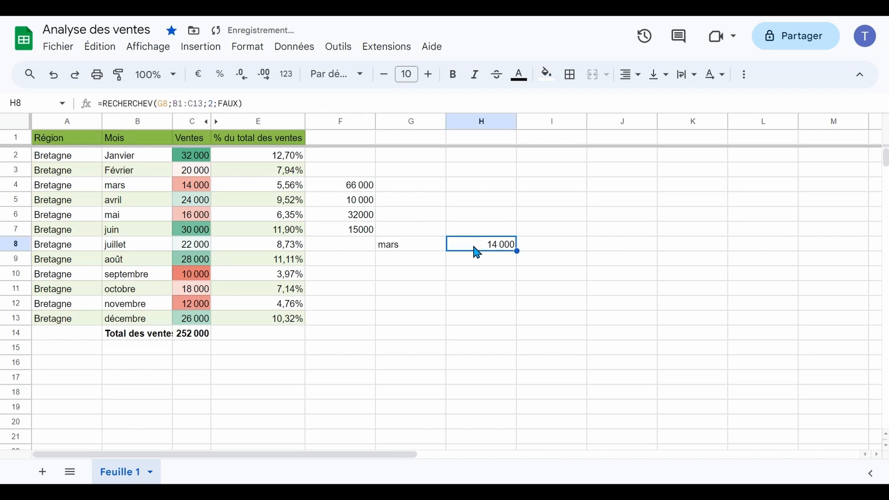
Change the lookup month in G8 to "décembre".
left_click(431, 249)
type("décembre")
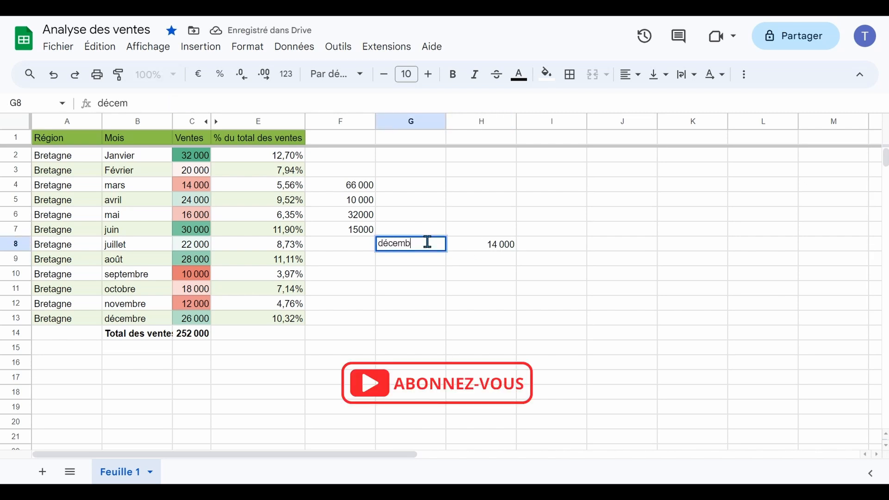
key("Return")
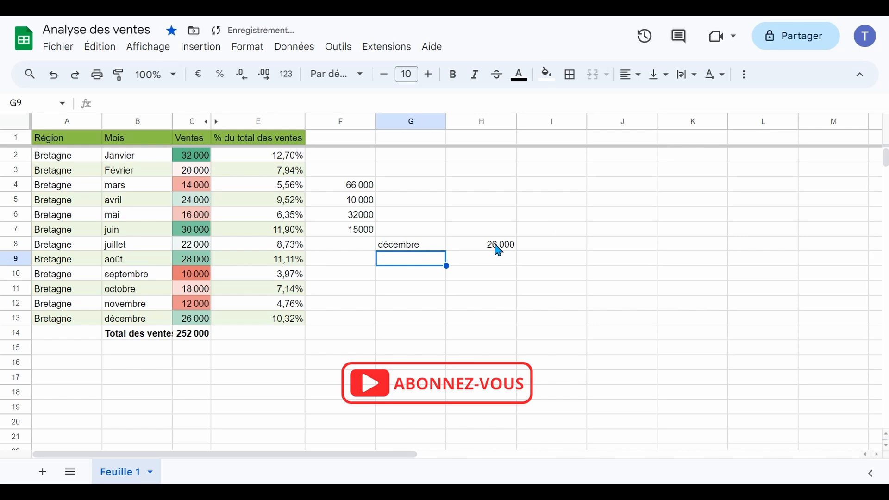
Capitalise the first letter of the month in G8 to read "Décembre" and check the formula cell H8.
left_click(439, 249)
double_click(440, 242)
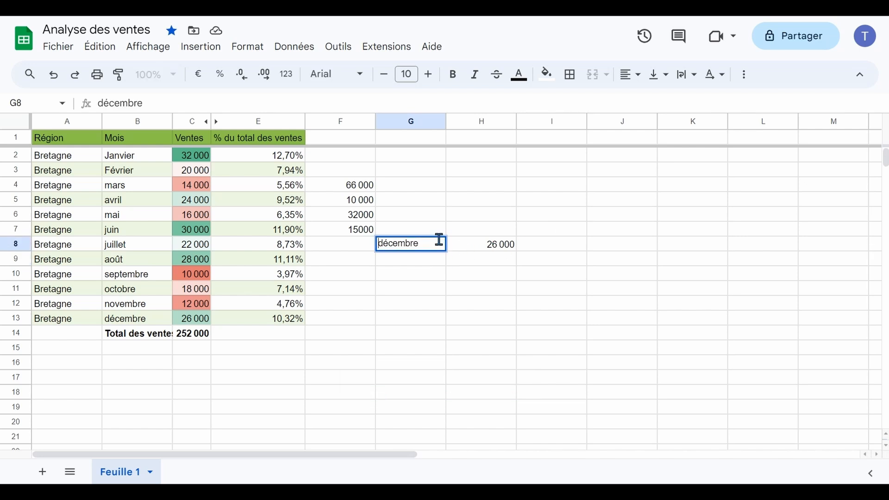
key("Delete")
type("D")
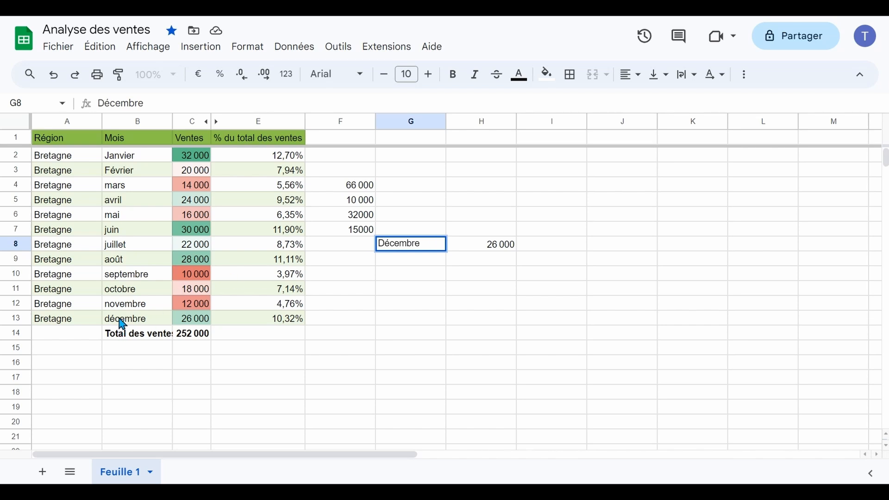
key("Return")
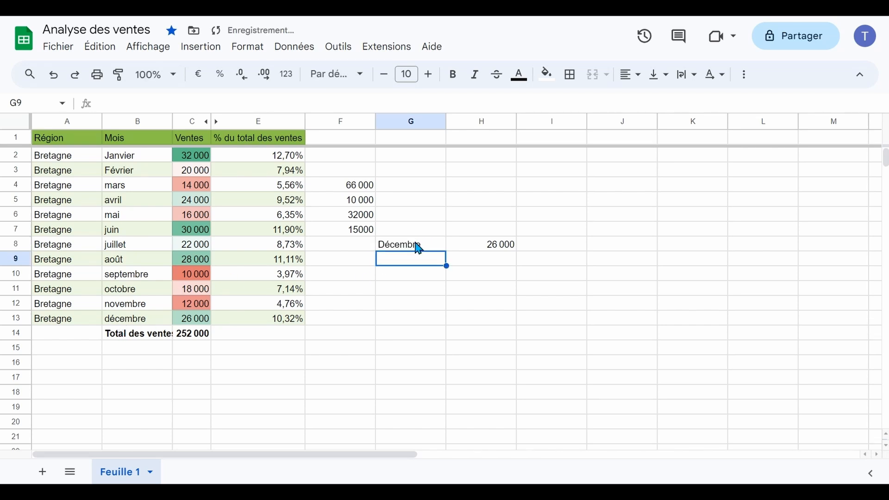
left_click(482, 245)
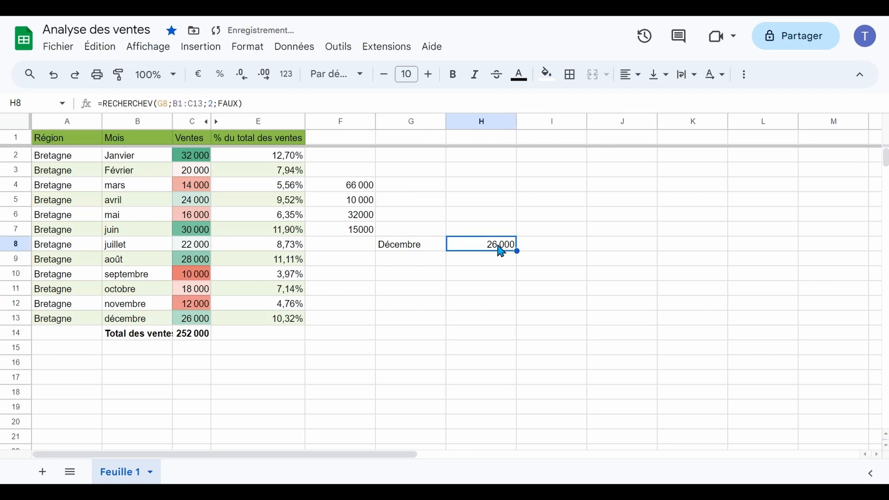
Set the lookup month in G8 to "Août" and select the formula cell H8.
left_click(412, 248)
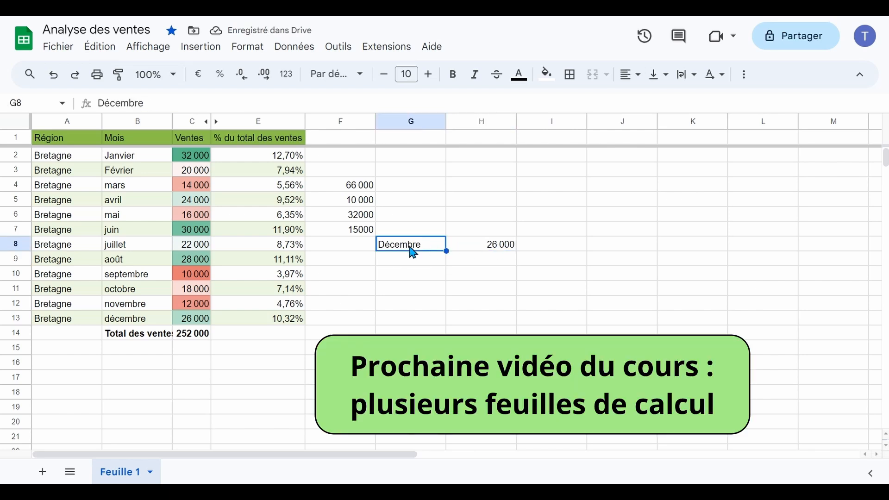
type("Août")
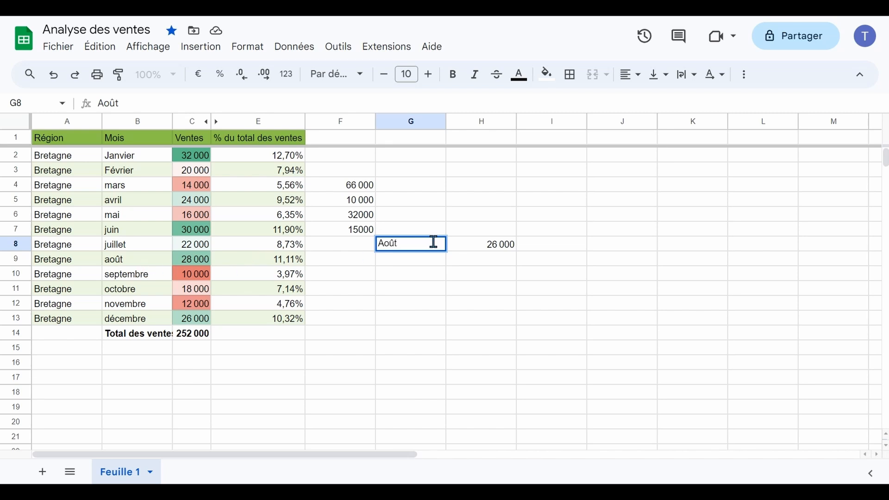
key("Return")
left_click(471, 246)
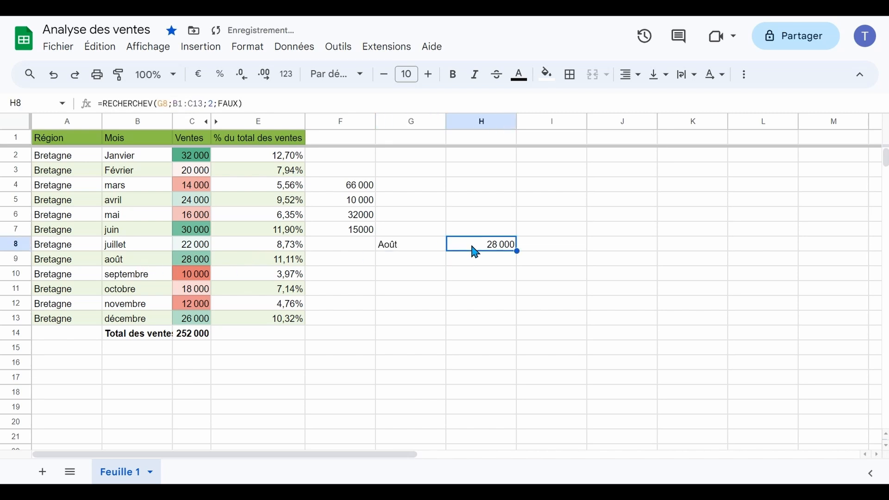